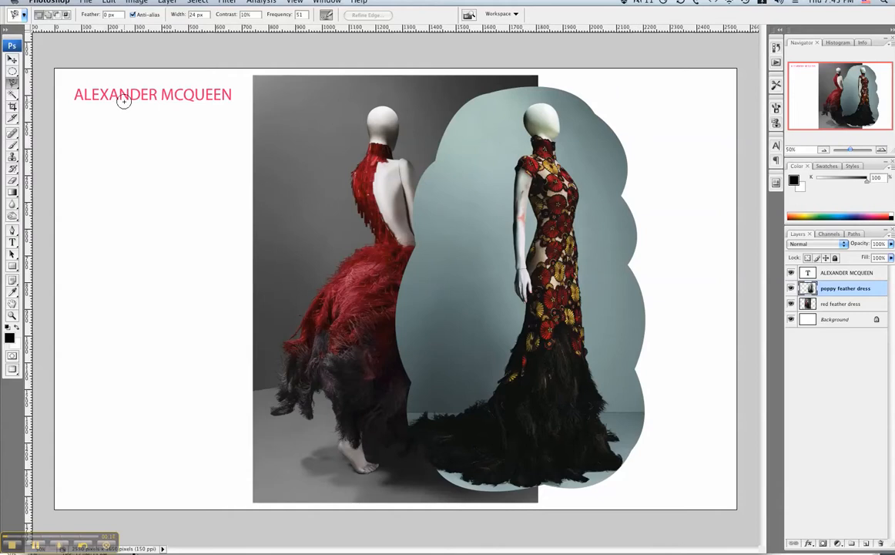
- Start a Magnetic Lasso outline at the poppy feather dress's shoulder and trace it up the collar and around the mannequin's head
click(12, 83)
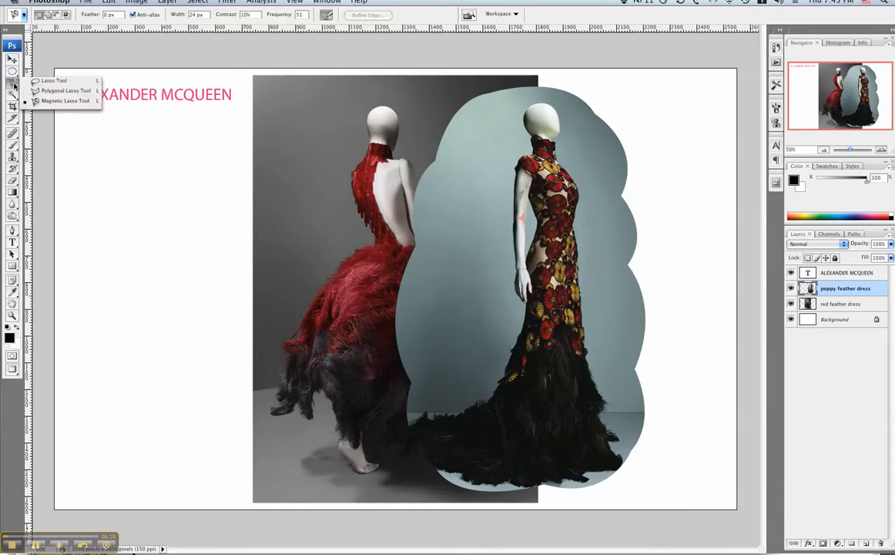
click(50, 103)
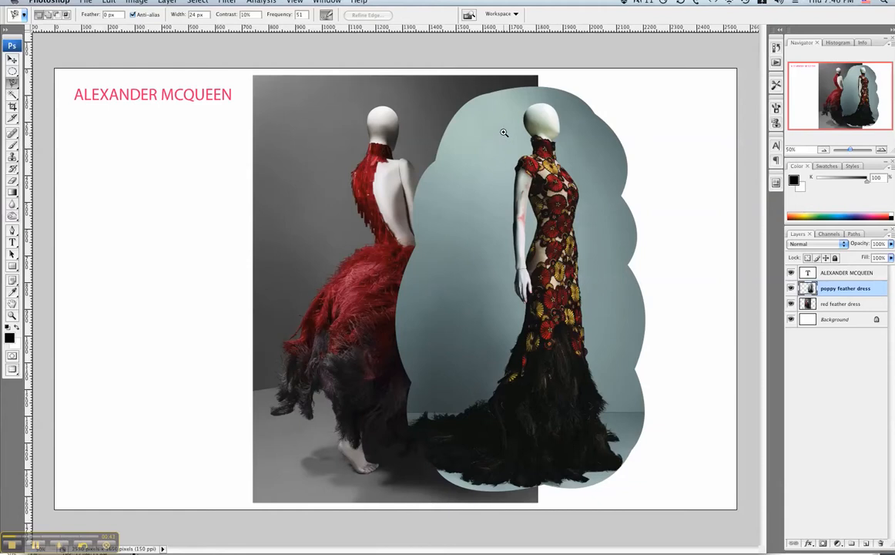
click(504, 132)
drag(576, 220, 575, 220)
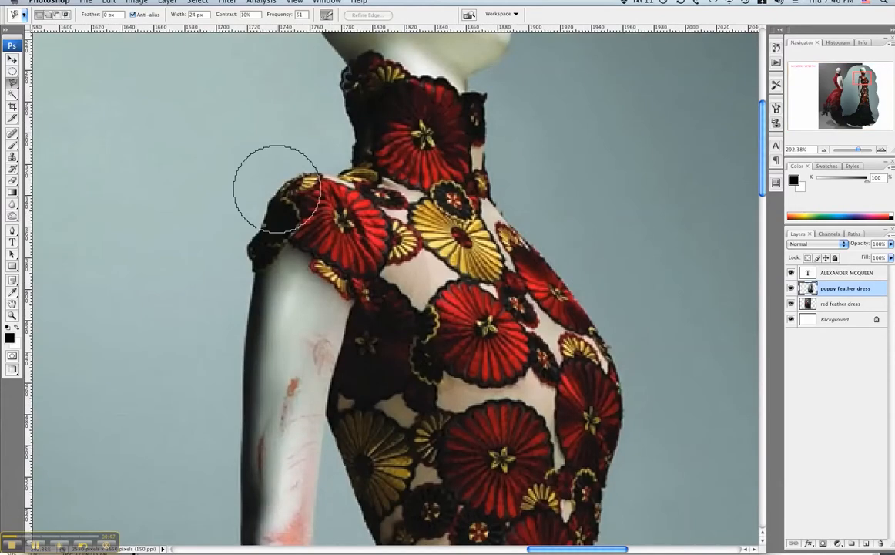
drag(273, 191, 281, 366)
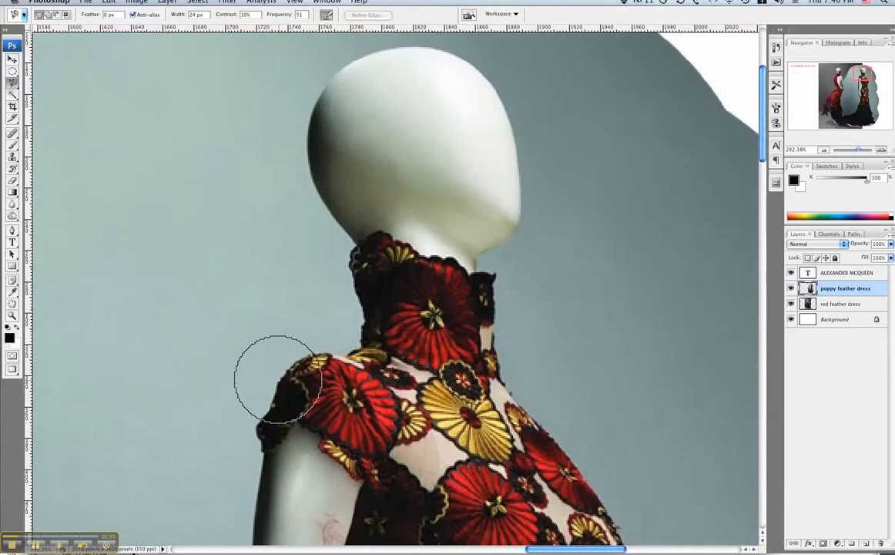
click(280, 378)
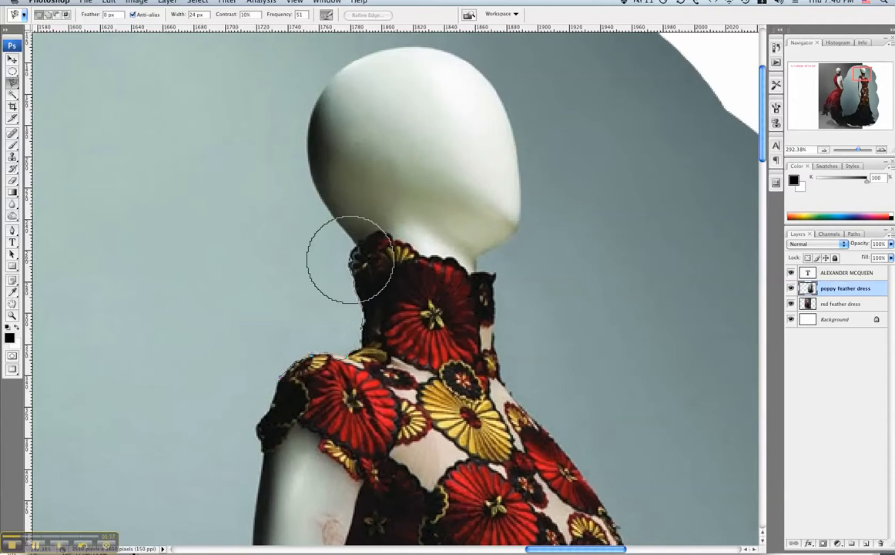
drag(344, 258, 422, 353)
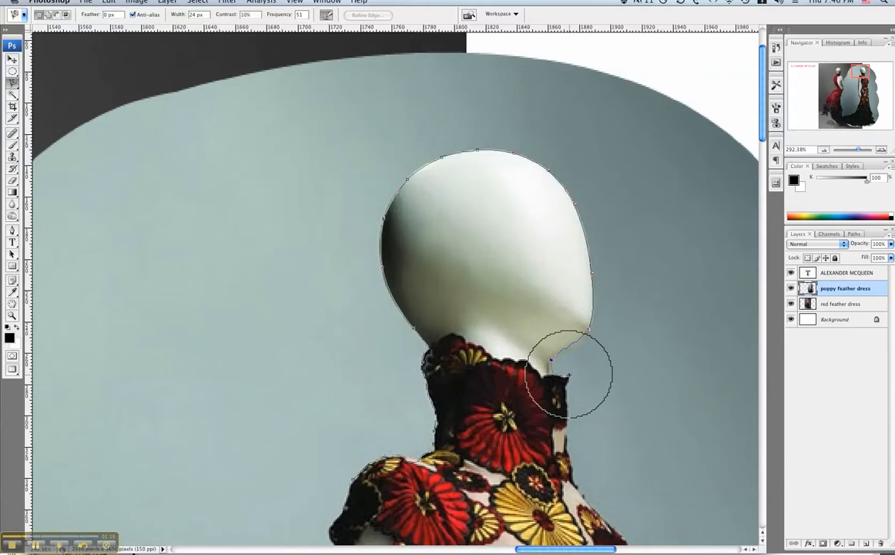
- Continue the lasso outline from the neck down the front of the bodice and along the floral part of the skirt
drag(553, 299, 515, 149)
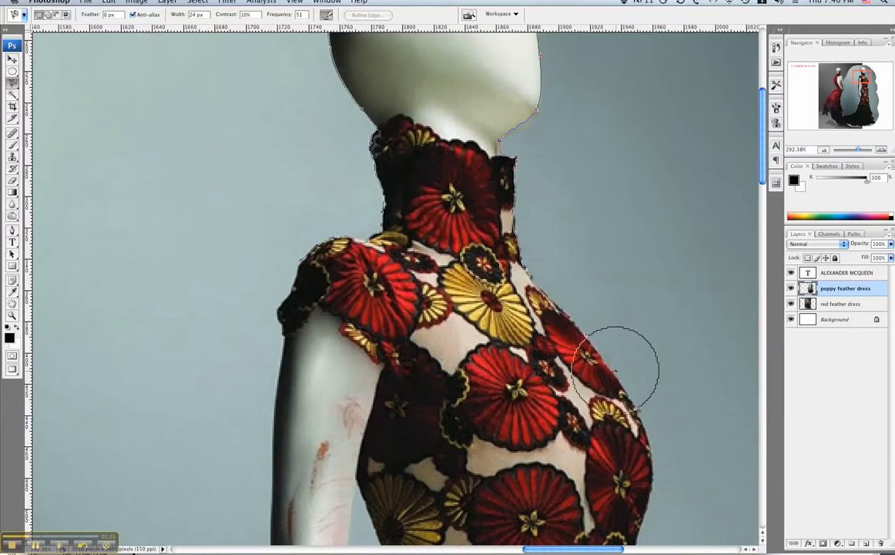
drag(616, 368, 477, 136)
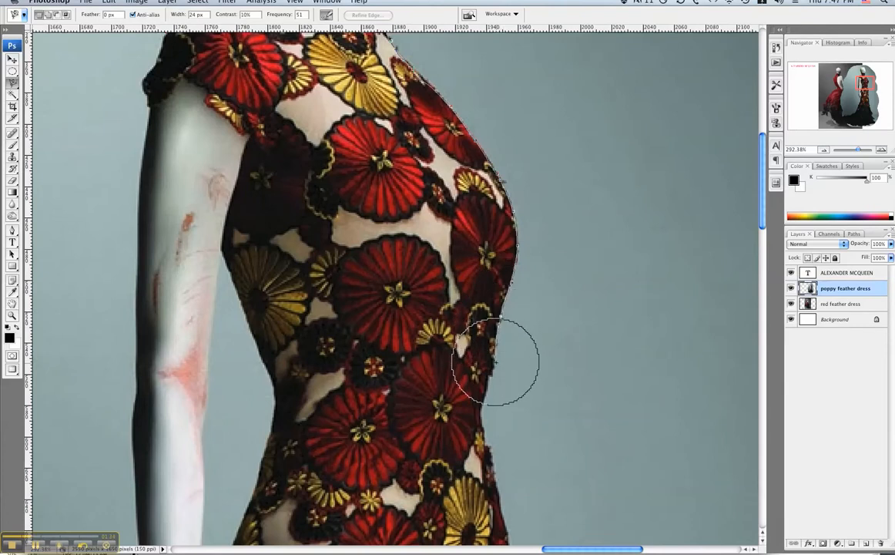
drag(480, 426, 433, 254)
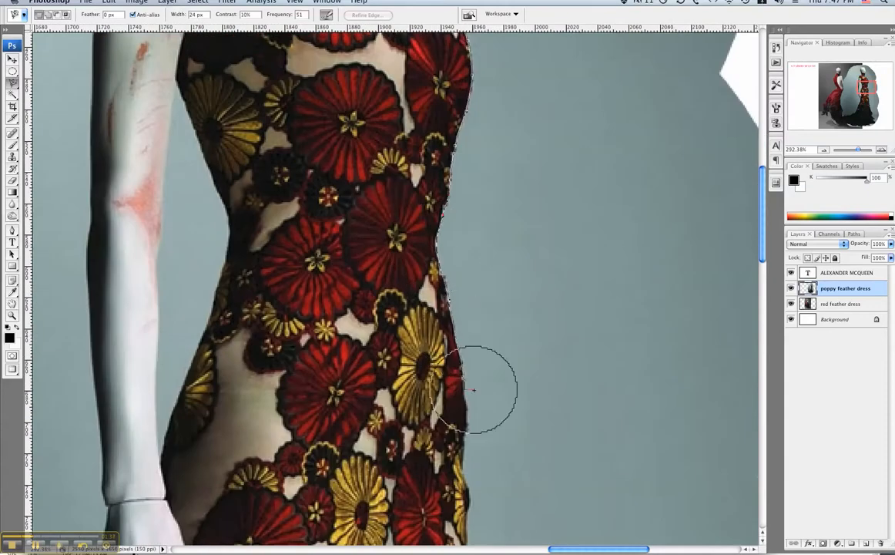
mouse_move(473, 381)
mouse_down()
mouse_move(474, 392)
mouse_move(460, 208)
mouse_up()
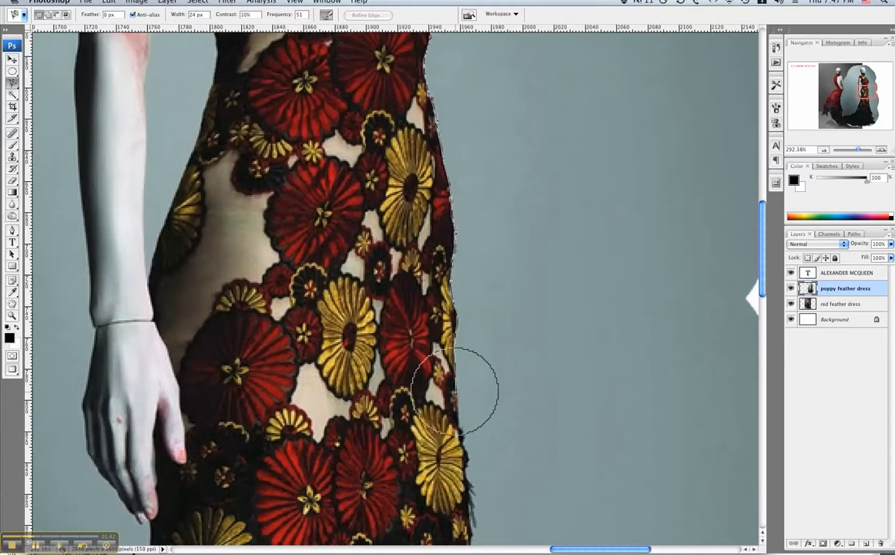
mouse_move(474, 394)
mouse_down()
mouse_move(453, 179)
mouse_move(455, 206)
mouse_up()
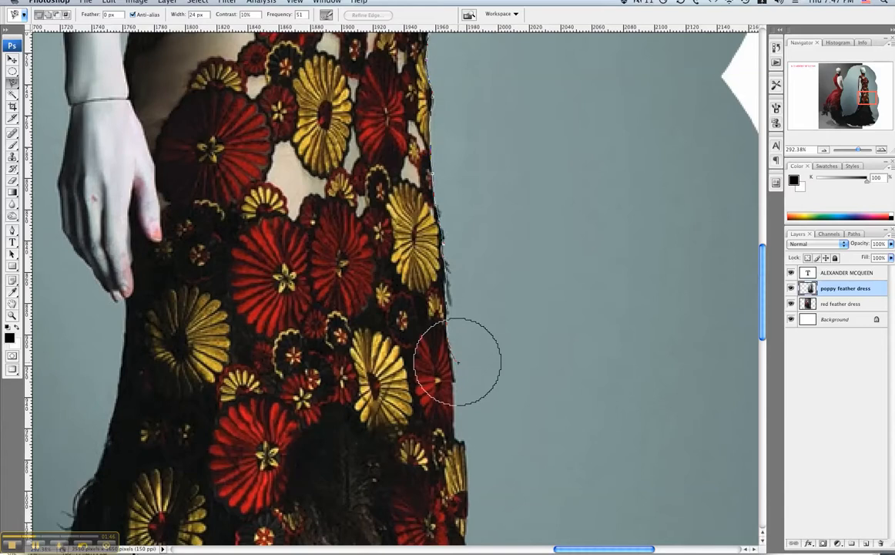
drag(464, 410, 464, 204)
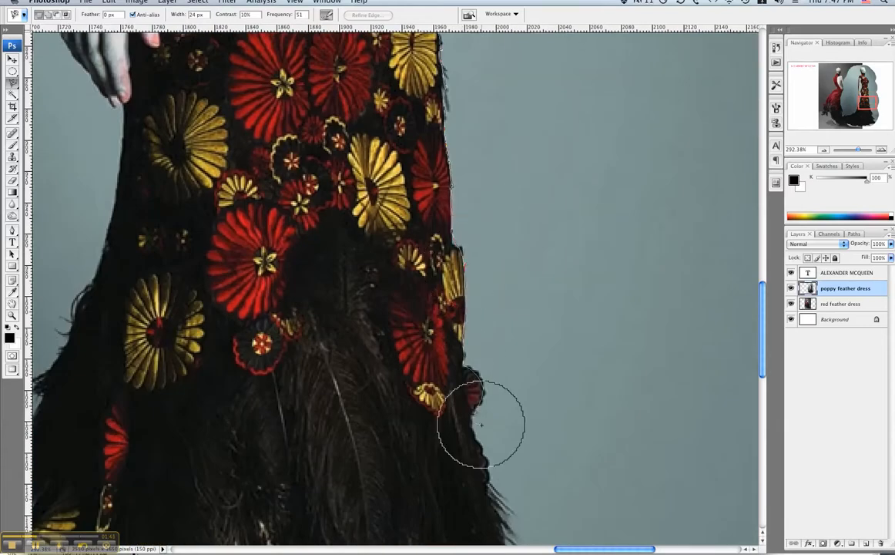
- Trace the front edge of the black feather skirt down to its outermost tip at the floor
drag(483, 445, 480, 260)
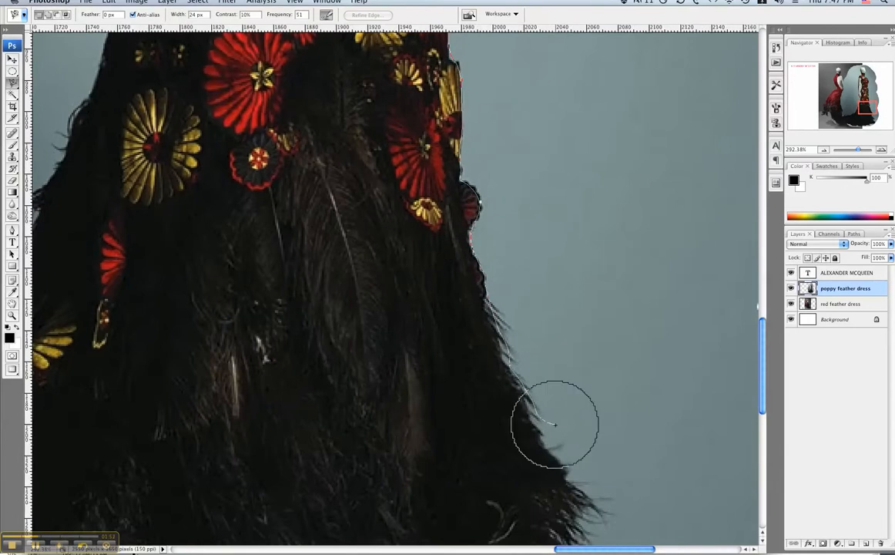
drag(584, 403, 581, 212)
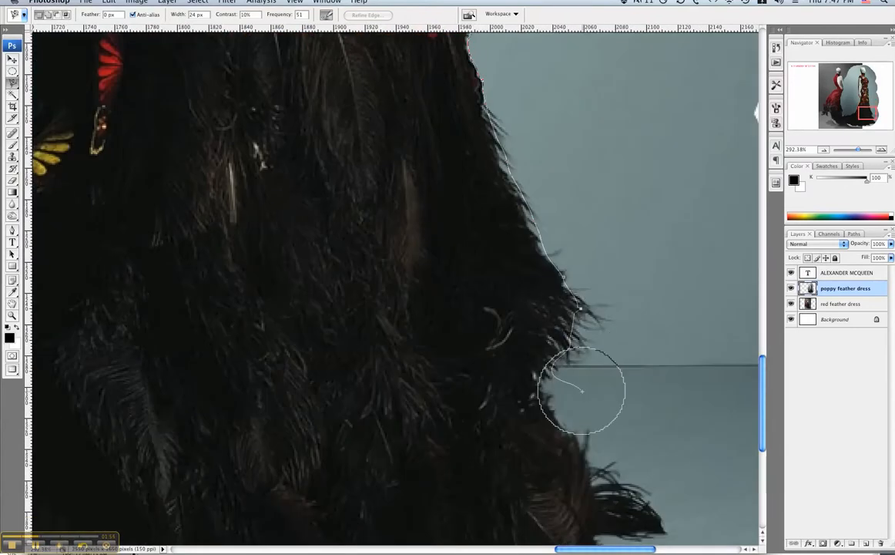
drag(601, 445, 588, 253)
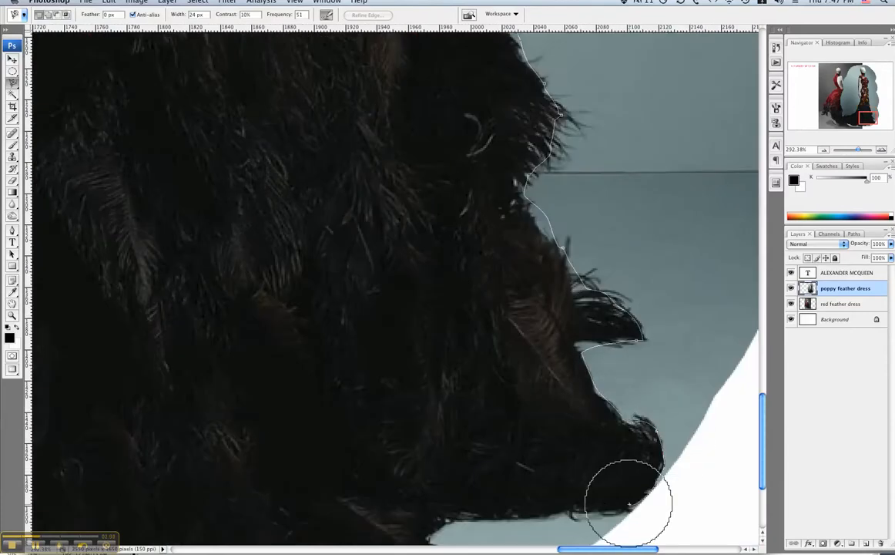
- Trace the lasso outline along the bottom feather hem toward the end of the train
drag(501, 508, 606, 293)
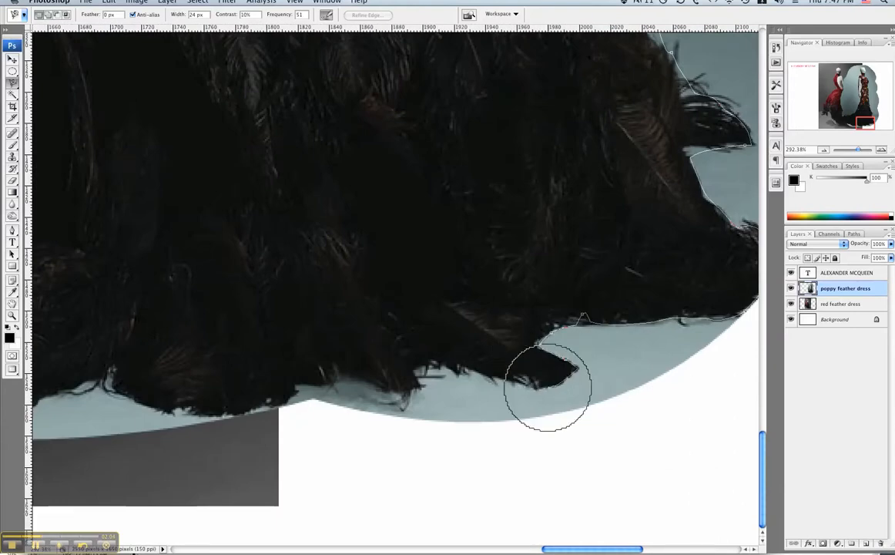
drag(473, 374, 514, 381)
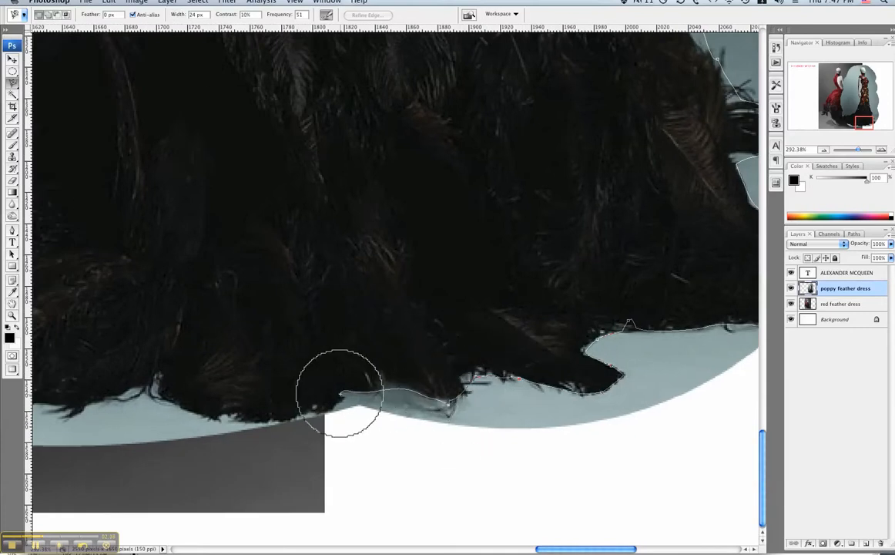
drag(342, 395, 499, 376)
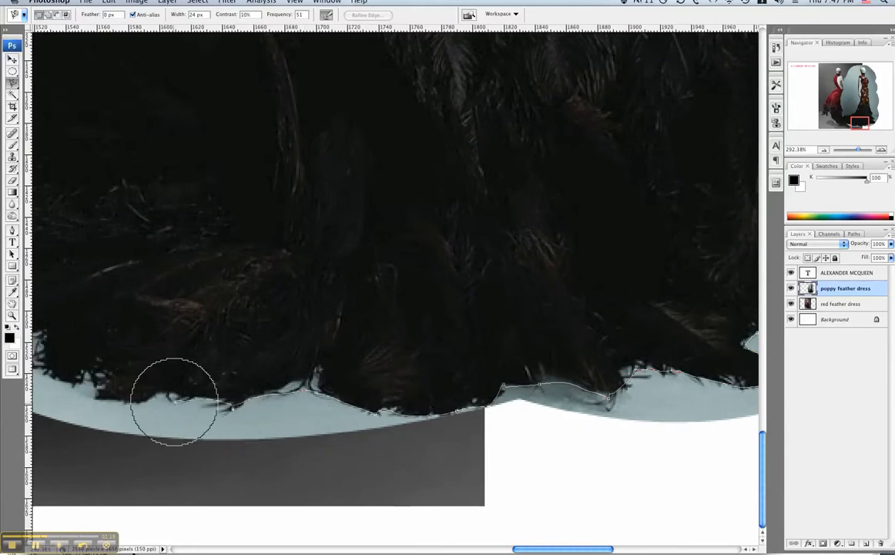
drag(151, 400, 551, 368)
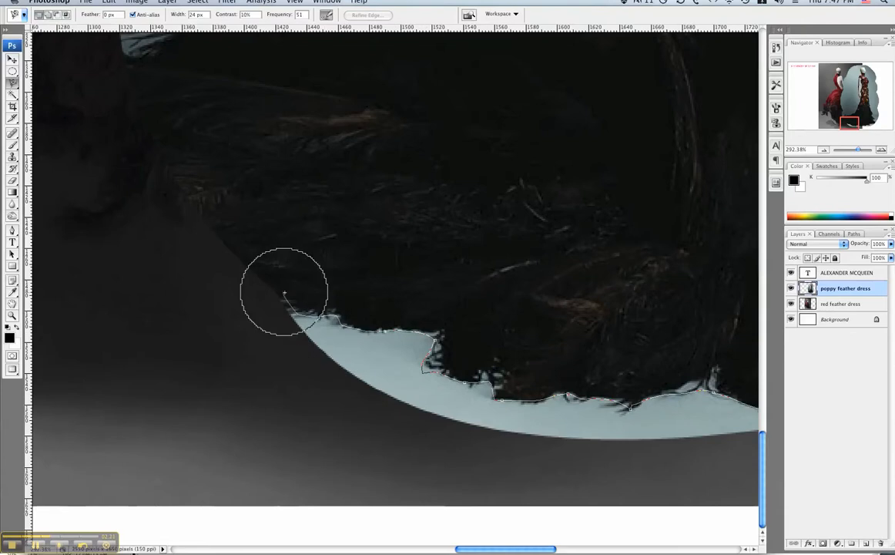
- Trace around the end of the train, along its upper edge and up the back of the skirt to the mannequin's fingertips
drag(206, 230, 401, 342)
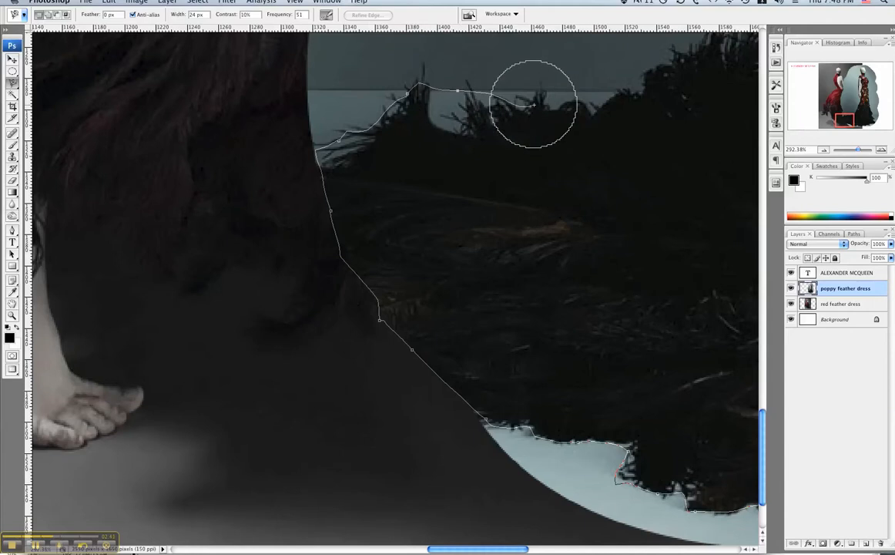
mouse_move(592, 105)
mouse_down()
mouse_move(468, 206)
mouse_move(277, 294)
mouse_up()
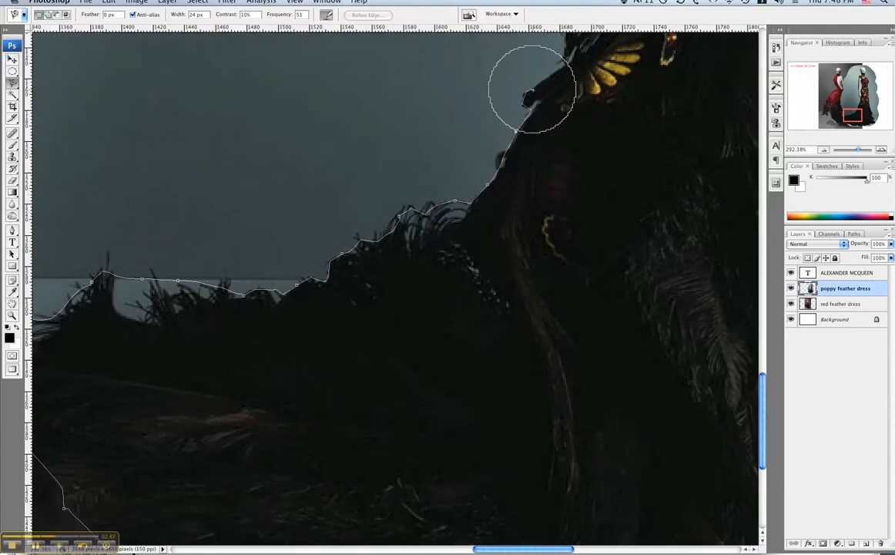
drag(540, 84, 380, 316)
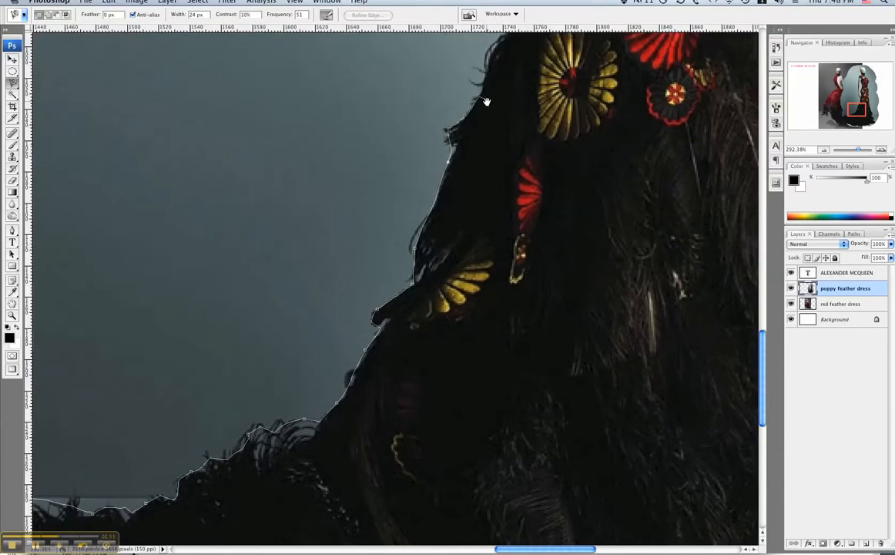
mouse_move(486, 102)
mouse_down()
mouse_move(461, 295)
mouse_move(447, 317)
mouse_up()
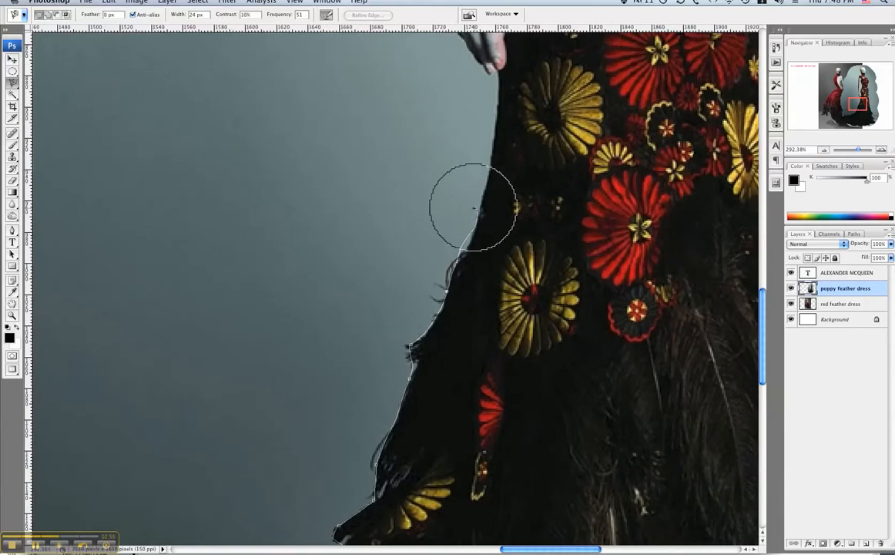
mouse_move(484, 120)
mouse_down()
mouse_move(501, 295)
mouse_move(495, 319)
mouse_up()
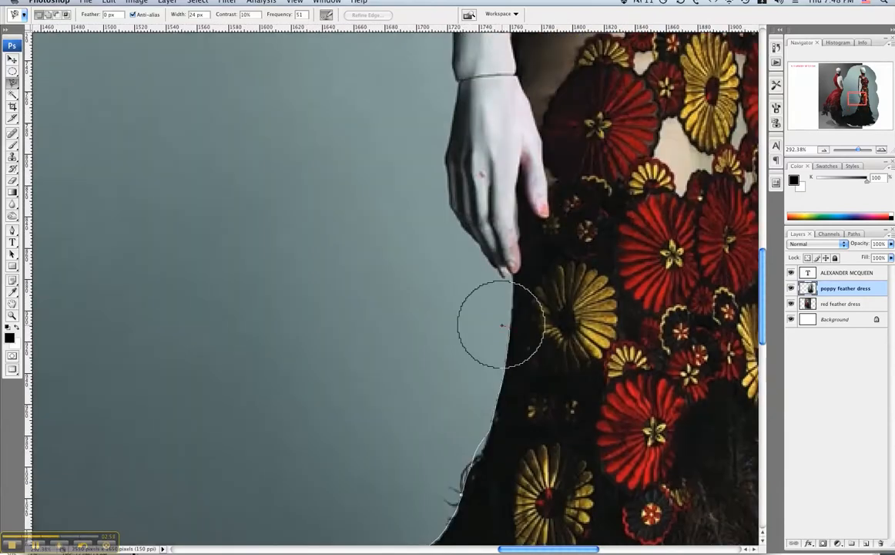
- Trace the outer edge of the hand and arm up to the upper arm, removing a misplaced anchor point along the way
mouse_move(499, 270)
mouse_down()
mouse_move(424, 189)
mouse_move(435, 105)
mouse_move(439, 123)
mouse_move(459, 103)
mouse_up()
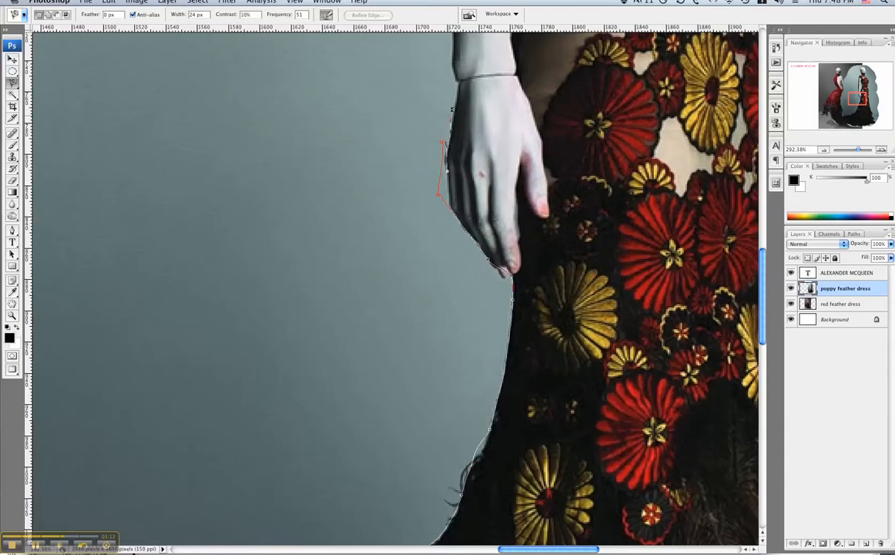
key(BackSpace)
drag(452, 86, 450, 256)
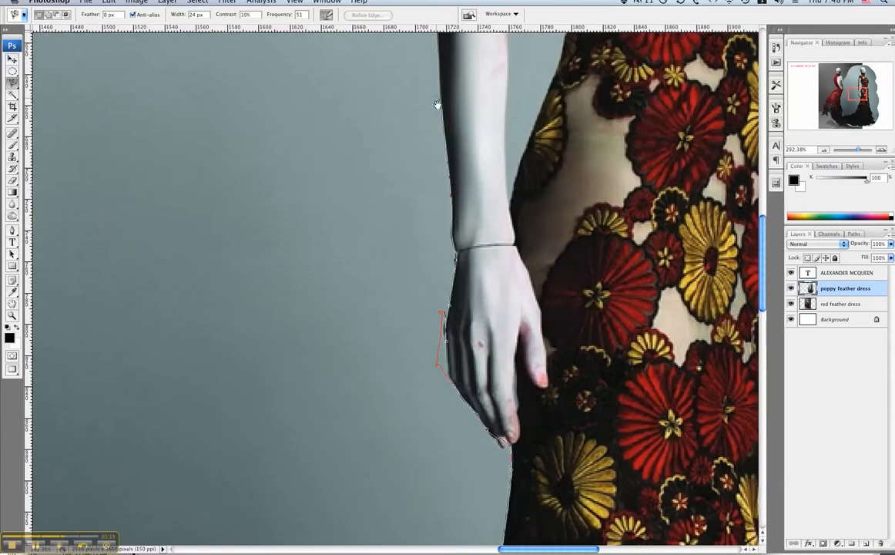
drag(437, 104, 458, 322)
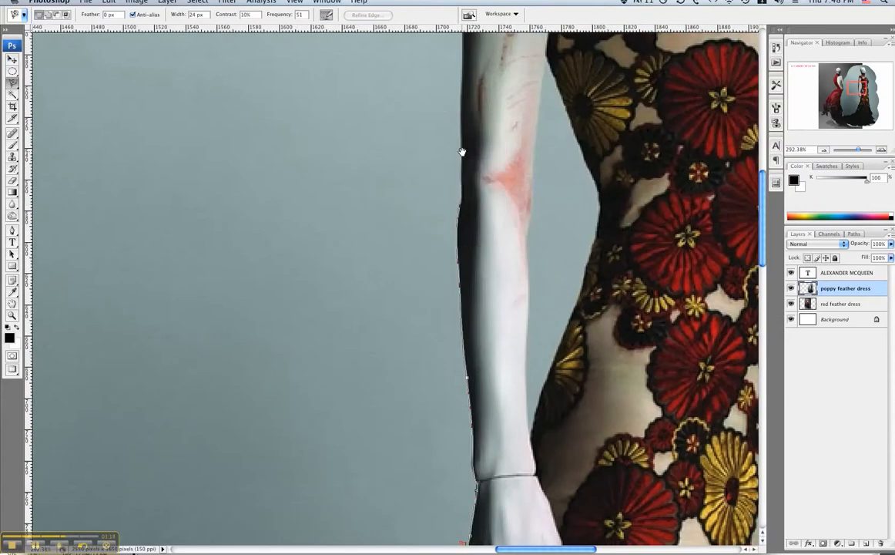
drag(462, 151, 462, 369)
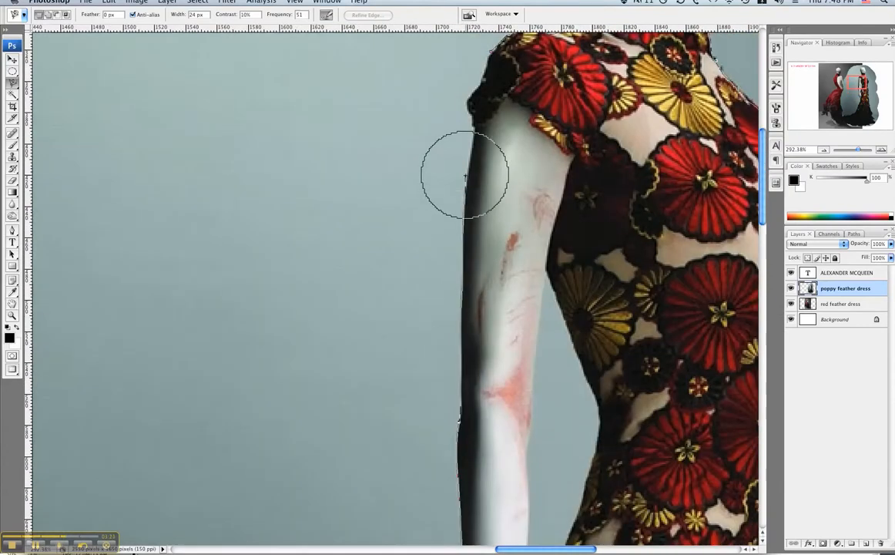
- Trace past the sleeve to the starting point on the shoulder and close the outline into a selection of the whole figure
drag(464, 173, 458, 372)
mouse_move(465, 333)
mouse_down()
mouse_move(464, 290)
mouse_move(486, 242)
mouse_up()
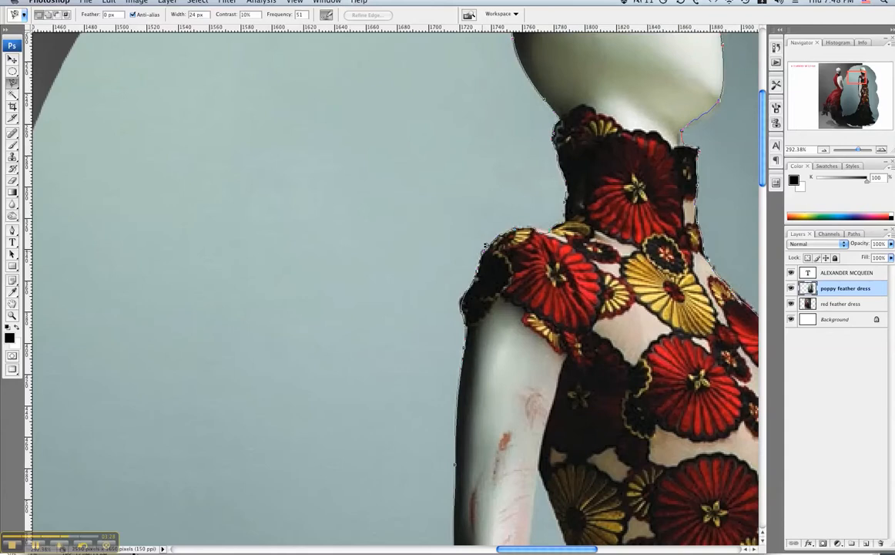
click(484, 255)
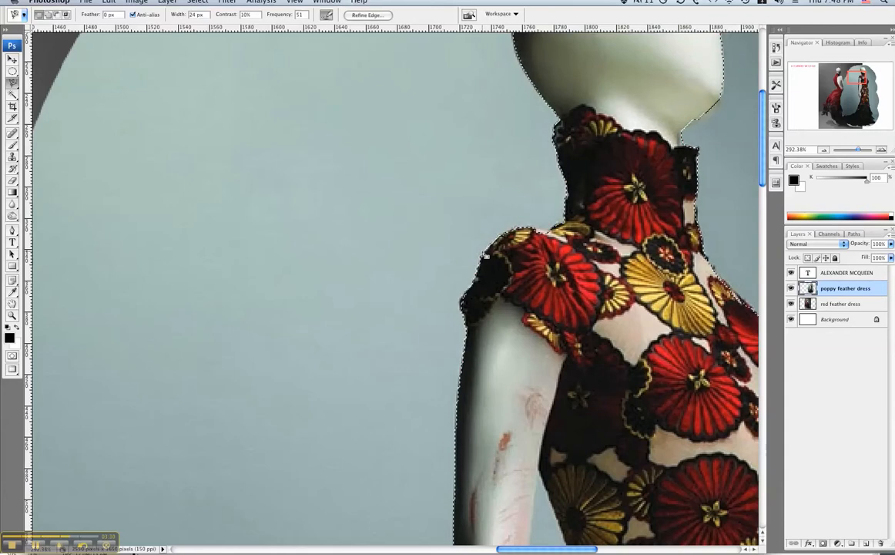
alt+click(493, 294)
alt+click(409, 272)
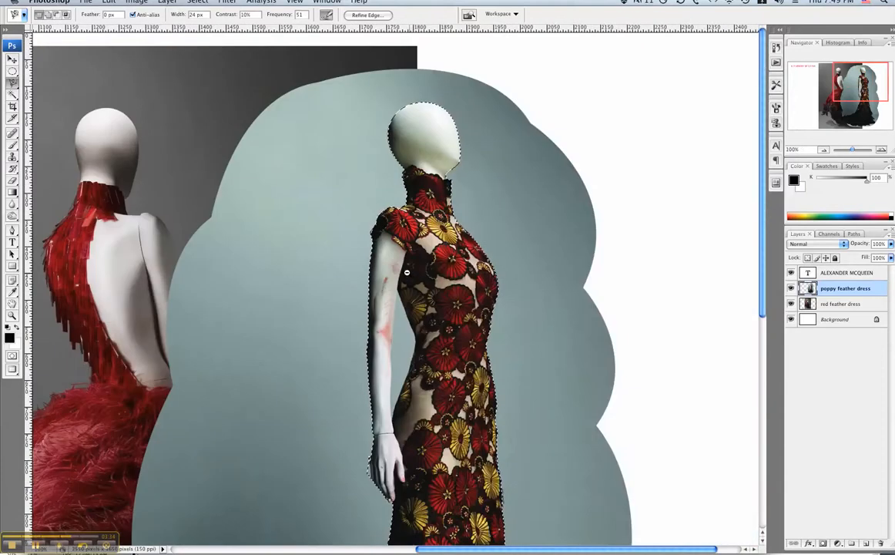
alt+click(409, 272)
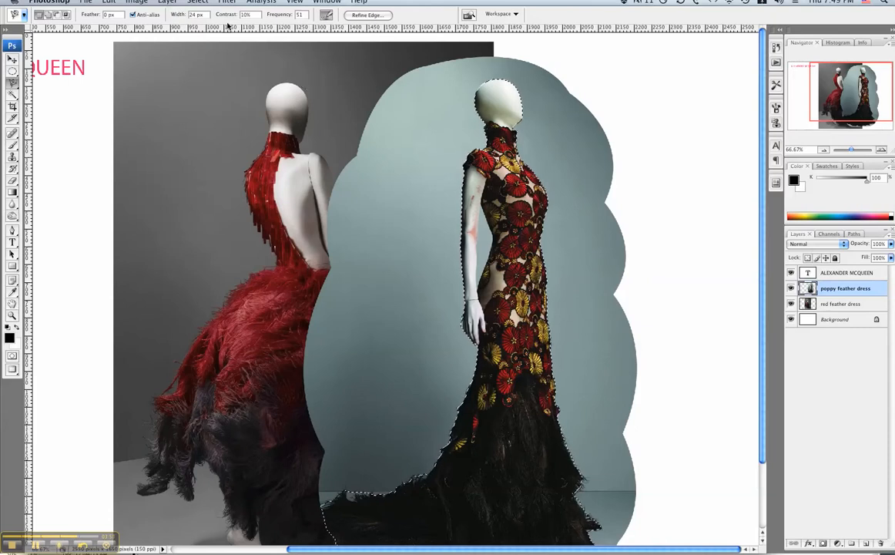
key(Tab)
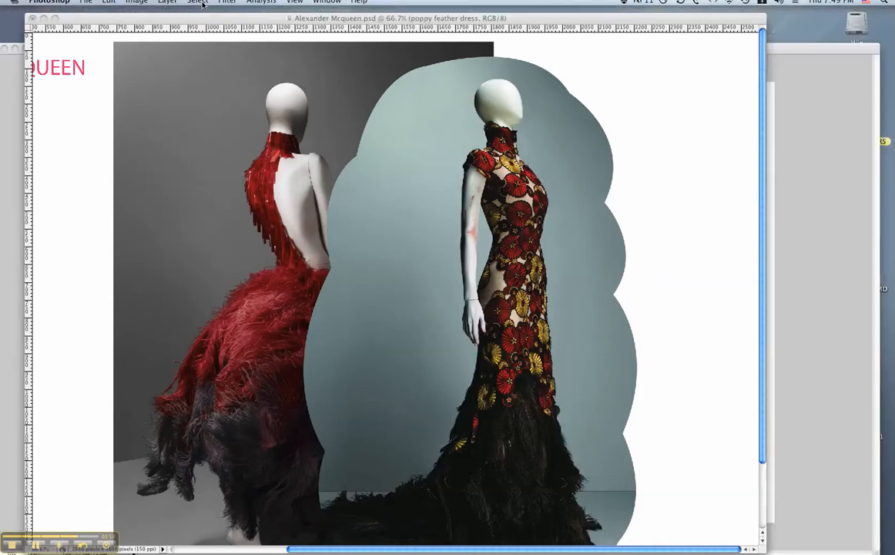
click(202, 4)
click(193, 72)
click(192, 72)
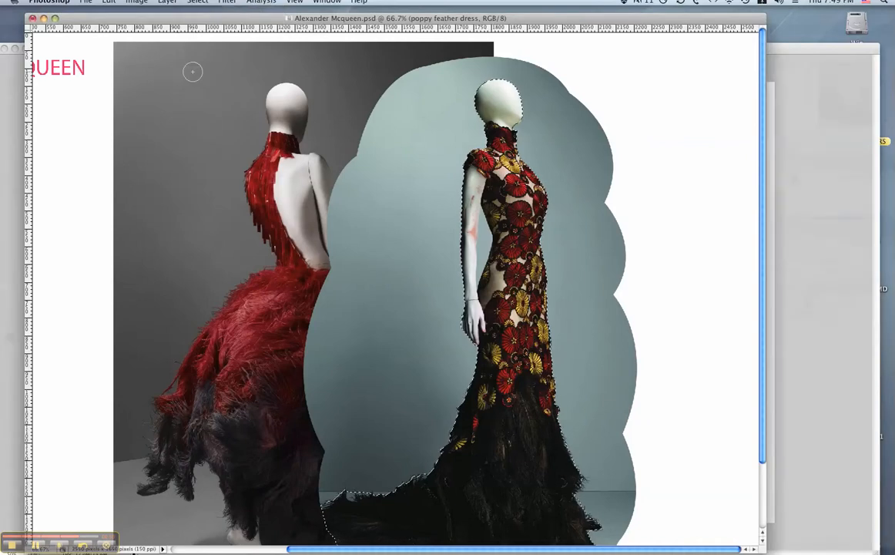
key(Tab)
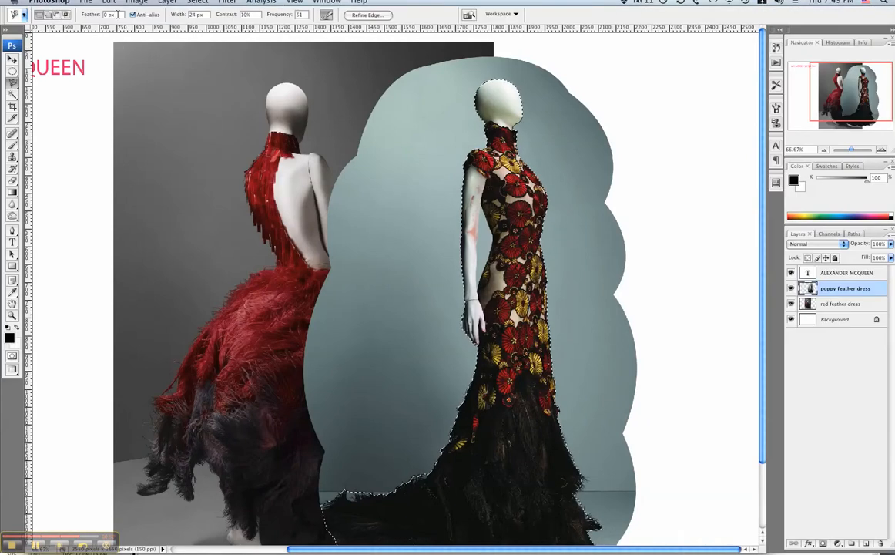
- Save the figure selection as a new channel named OUTLINE OF DRESS in Alexander Mcqueen.psd
click(197, 4)
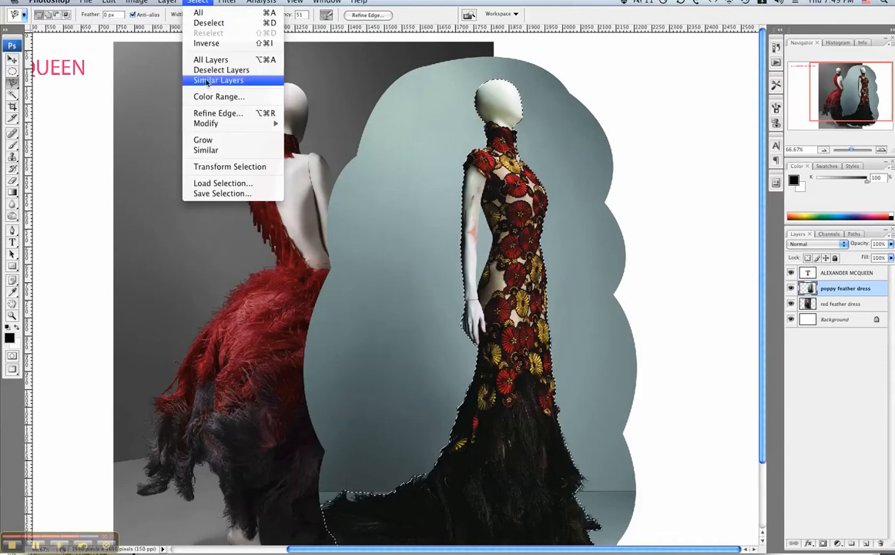
click(208, 195)
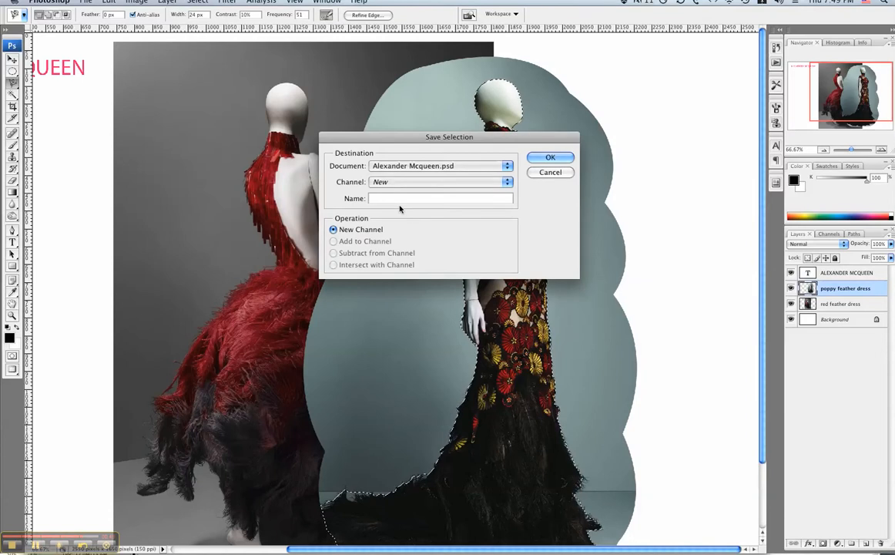
text(OUTLINE)
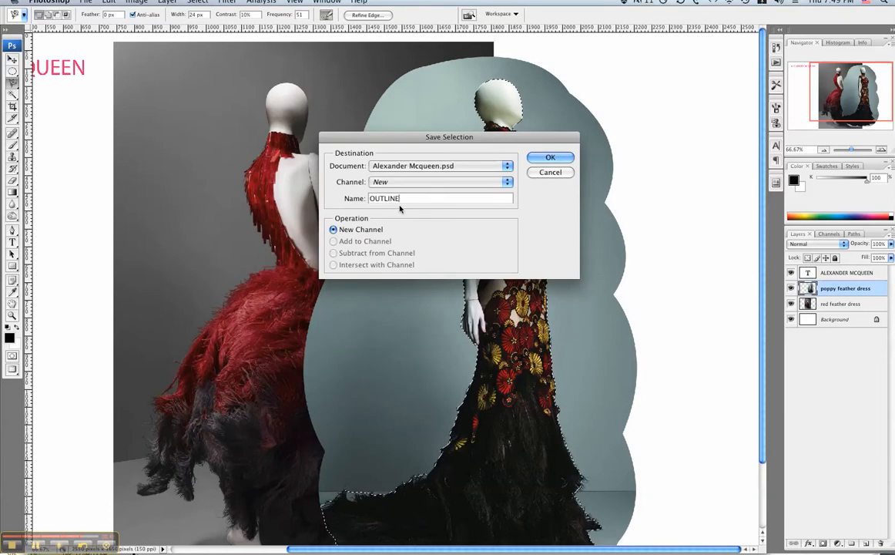
text( OF DRESS)
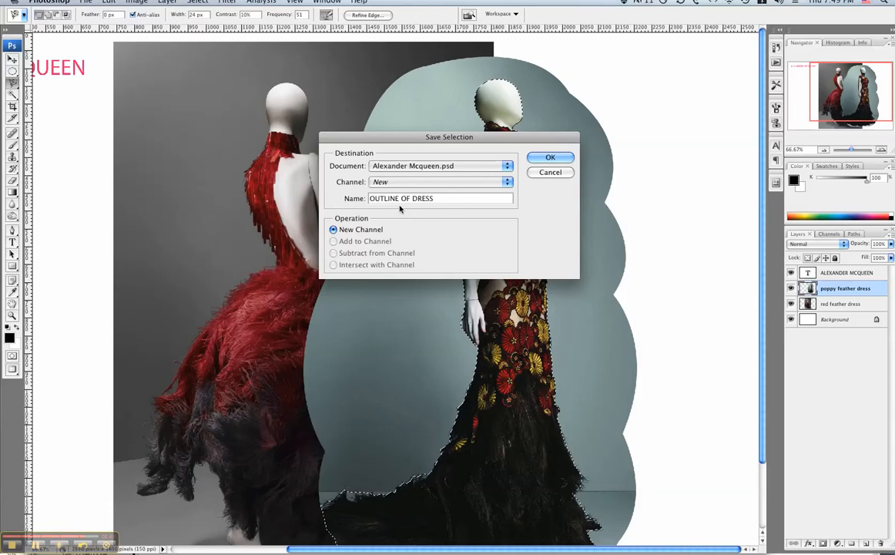
click(550, 158)
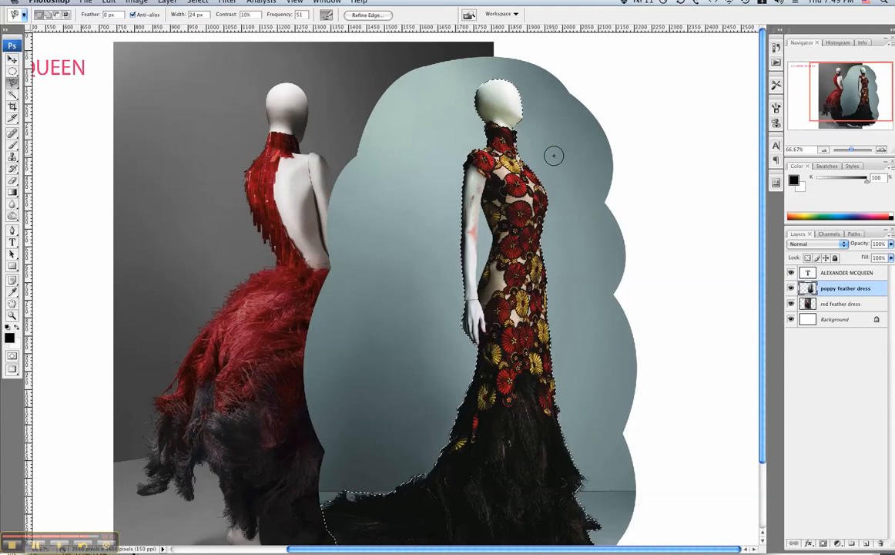
- View the OUTLINE OF DRESS channel on its own, and return to the RGB composite view
click(822, 234)
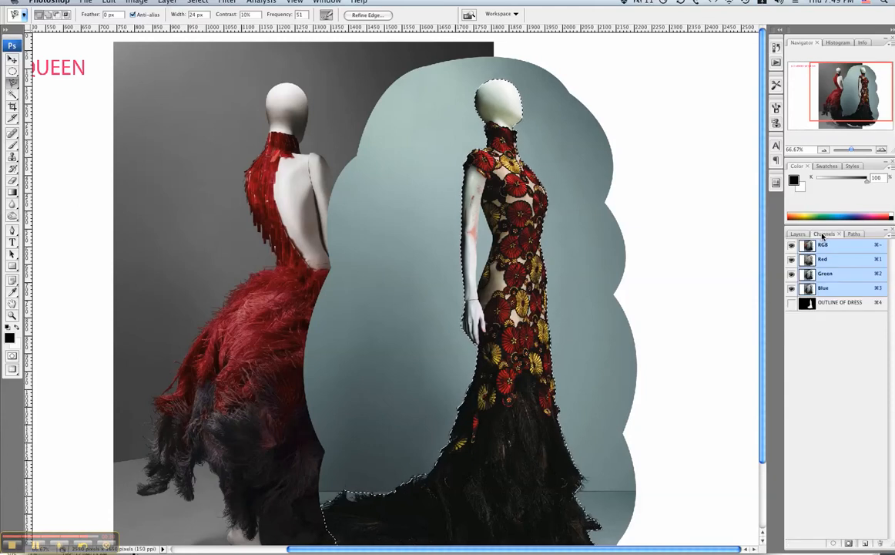
click(829, 303)
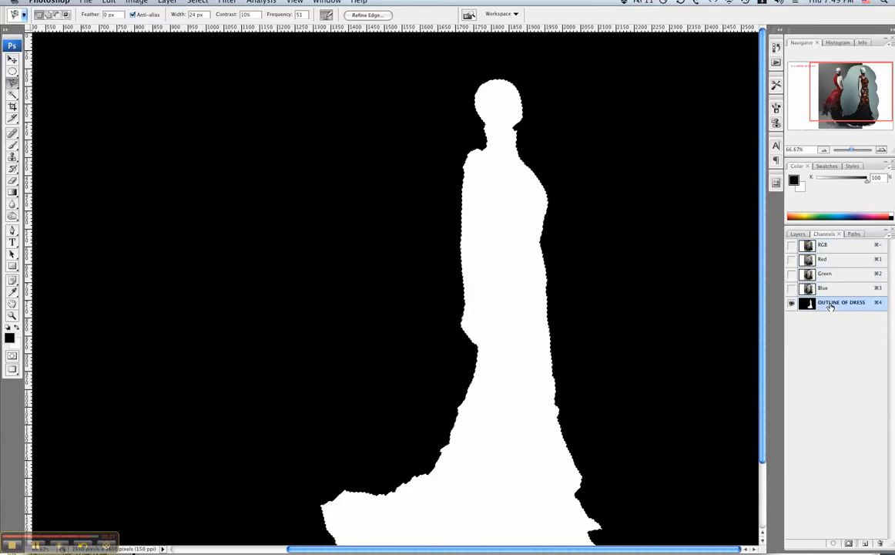
click(825, 244)
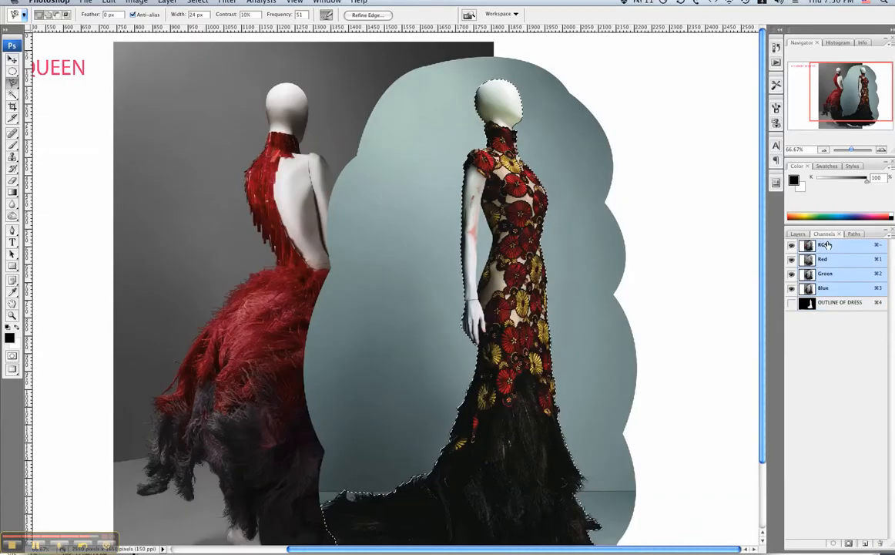